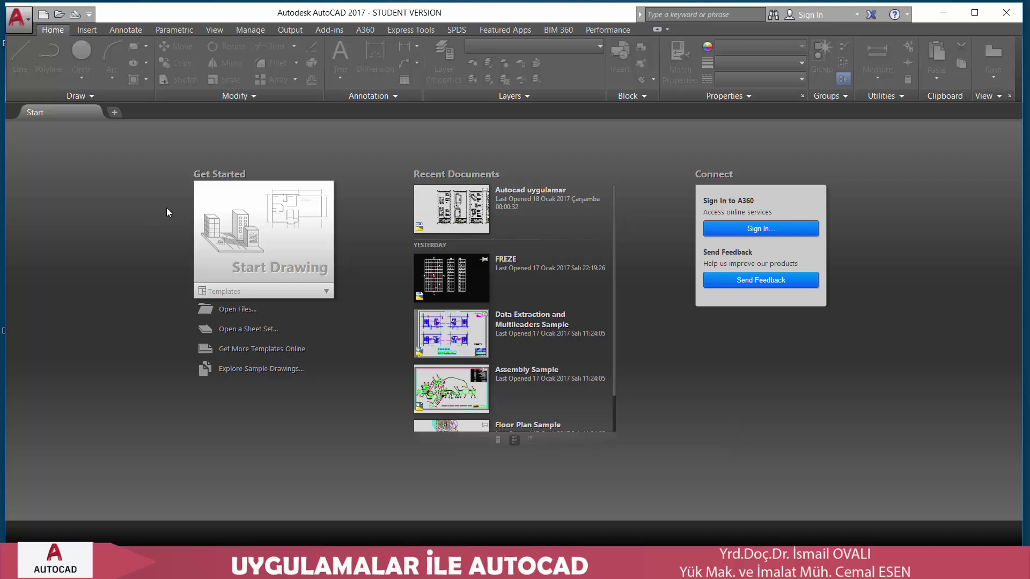
- Start a new blank drawing with the grid turned off, then zoom all
{"action": "left_click", "coordinate": [239, 238]}
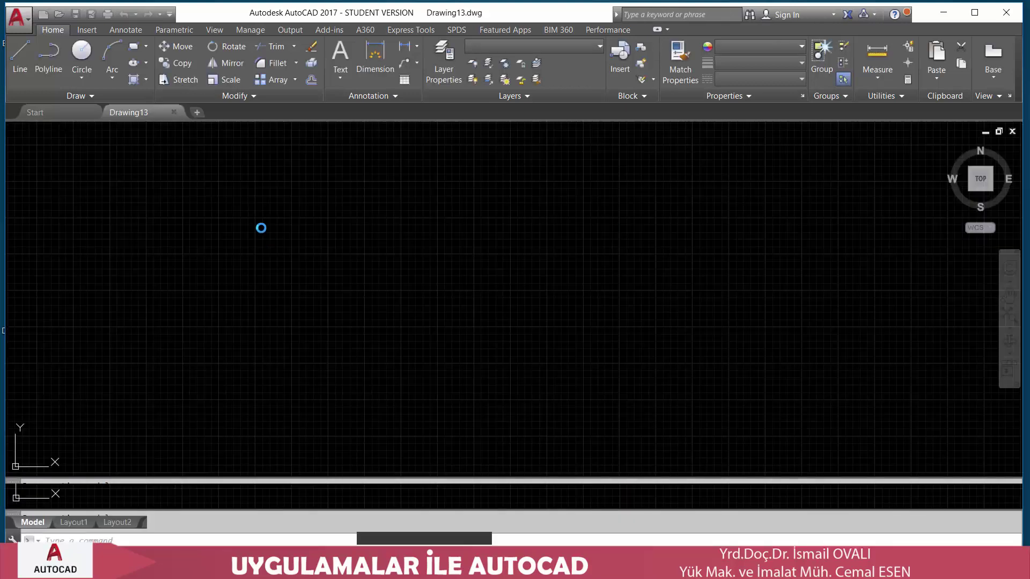
{"action": "left_click", "coordinate": [669, 538]}
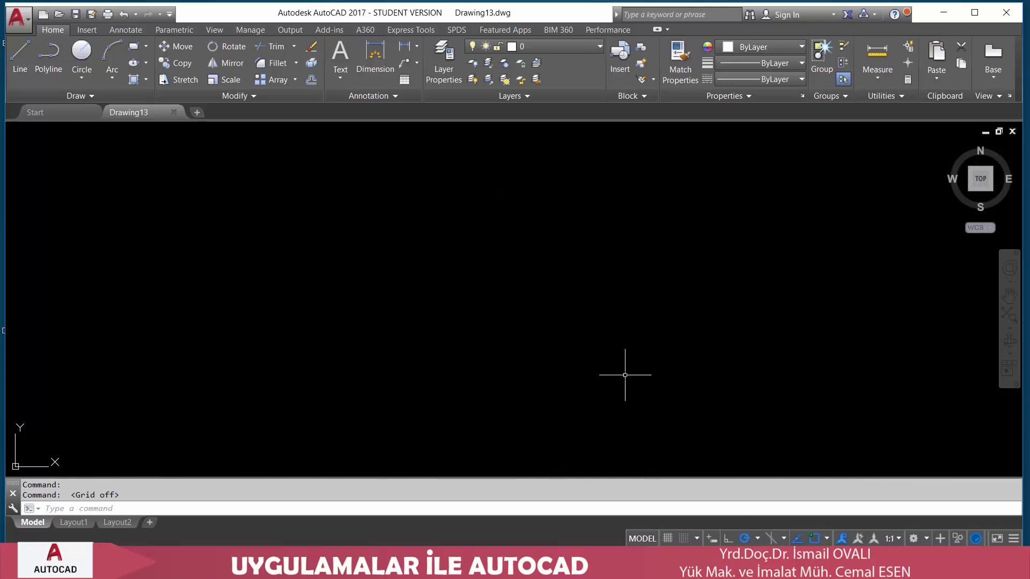
{"action": "type", "text": "z"}
{"action": "key", "text": "Return"}
{"action": "key", "text": "Return"}
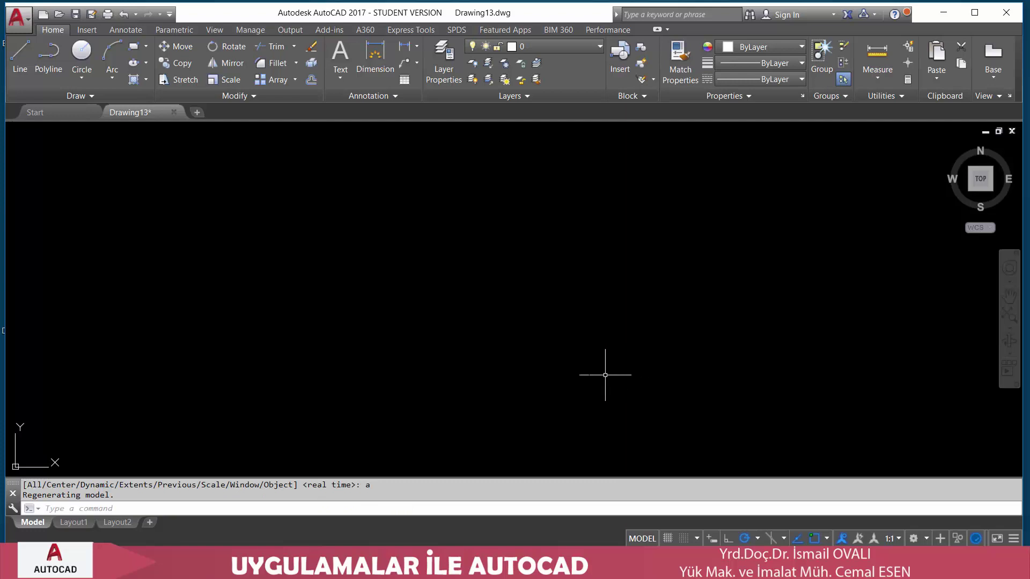
- Attach the reference image 10.jpg at scale 1 and pan it into view
{"action": "left_click", "coordinate": [86, 34]}
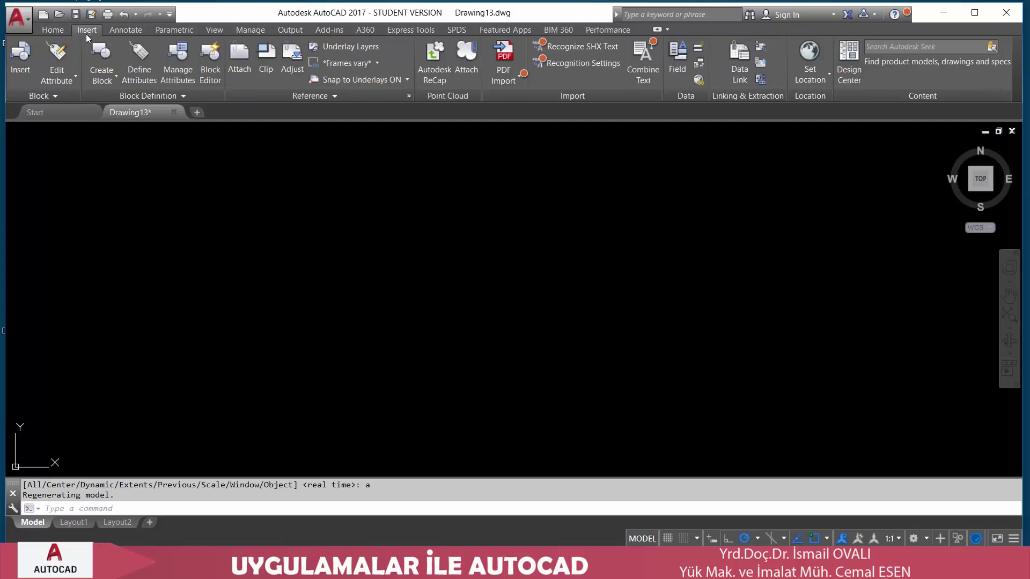
{"action": "left_click", "coordinate": [239, 64]}
{"action": "left_click", "coordinate": [415, 289]}
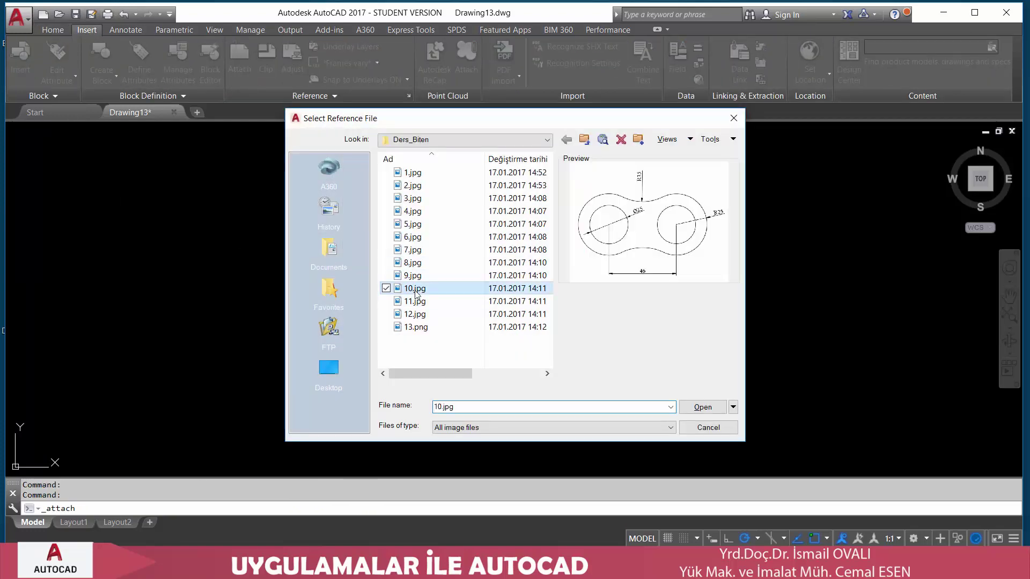
{"action": "left_click", "coordinate": [682, 407]}
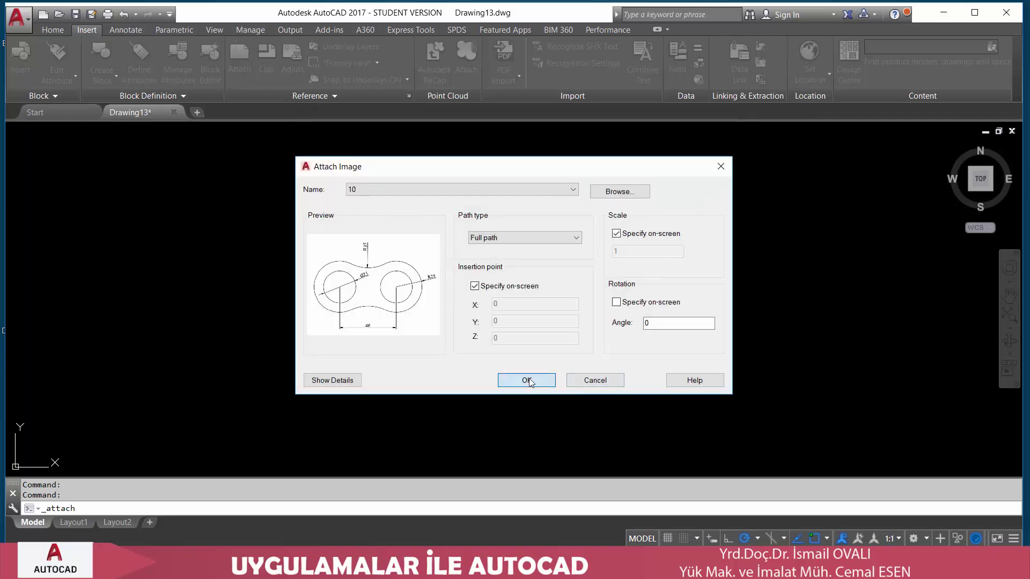
{"action": "left_click", "coordinate": [528, 382]}
{"action": "left_click", "coordinate": [276, 352]}
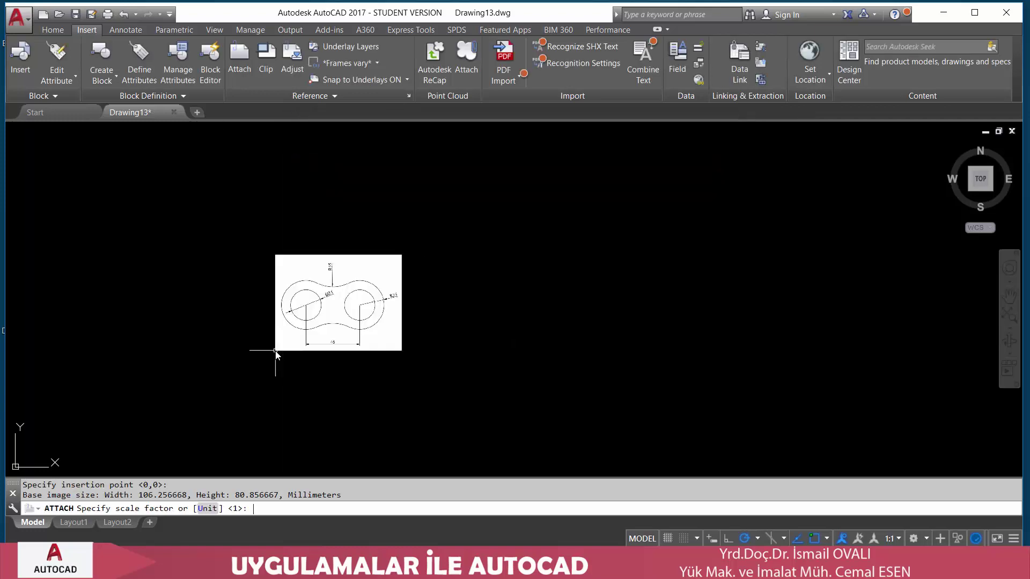
{"action": "key", "text": "Return"}
{"action": "scroll", "coordinate": [377, 312], "scroll_direction": "up", "scroll_amount": 4}
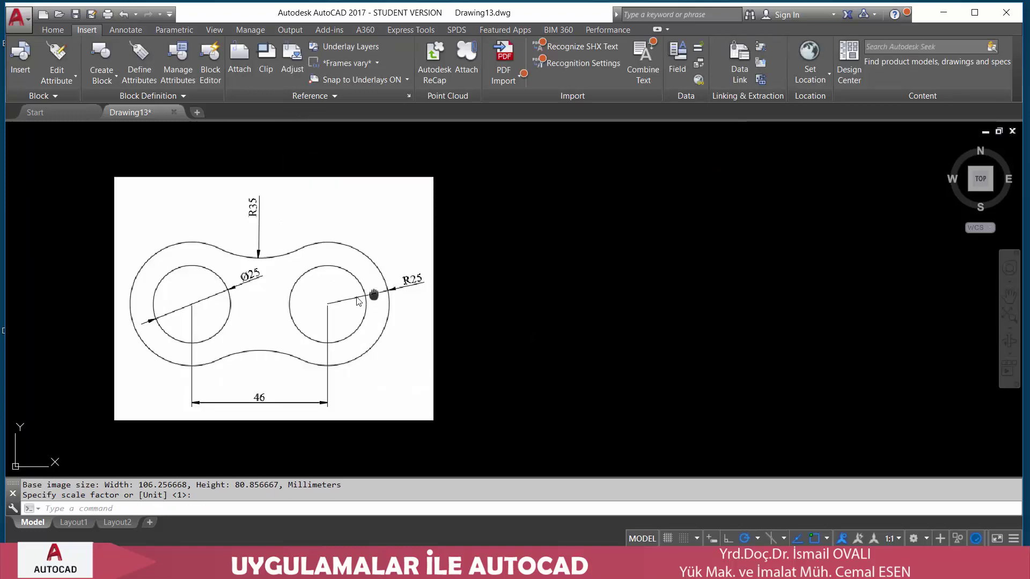
{"action": "middle_click_drag", "start_coordinate": [374, 295], "coordinate": [347, 297]}
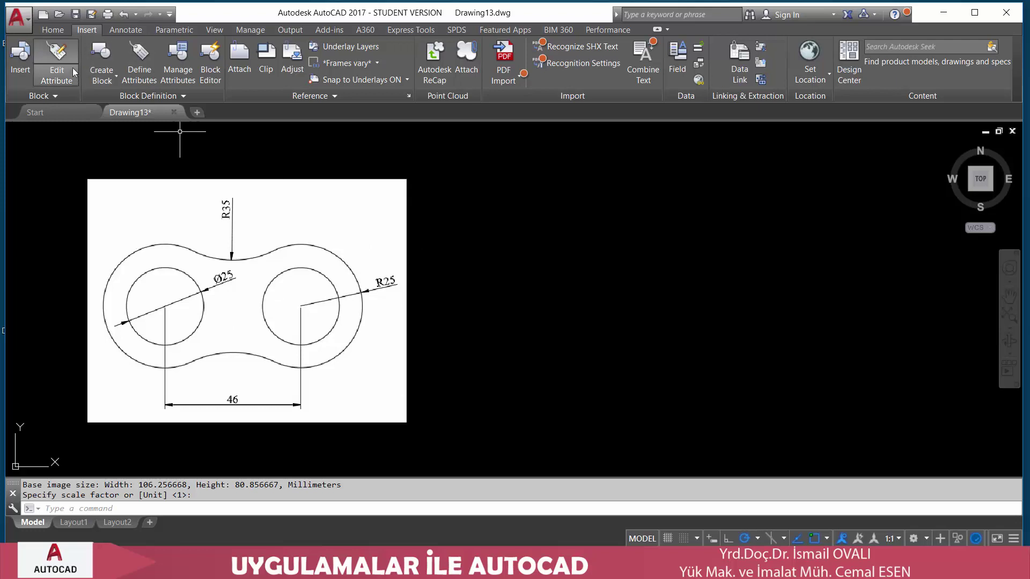
- Draw a 46-unit horizontal line to the right of the reference image
{"action": "left_click", "coordinate": [52, 30]}
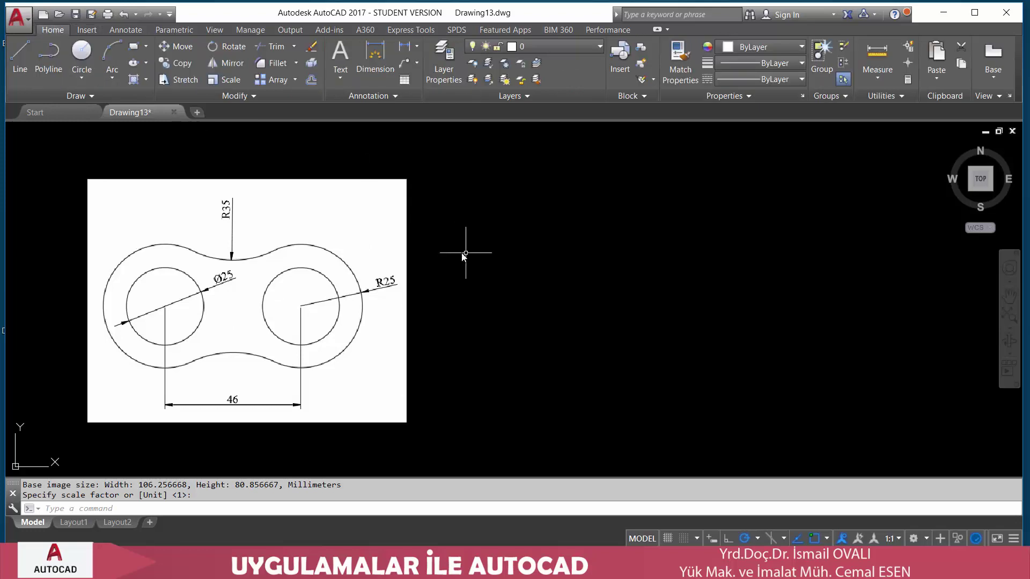
{"action": "type", "text": "l"}
{"action": "key", "text": "Return"}
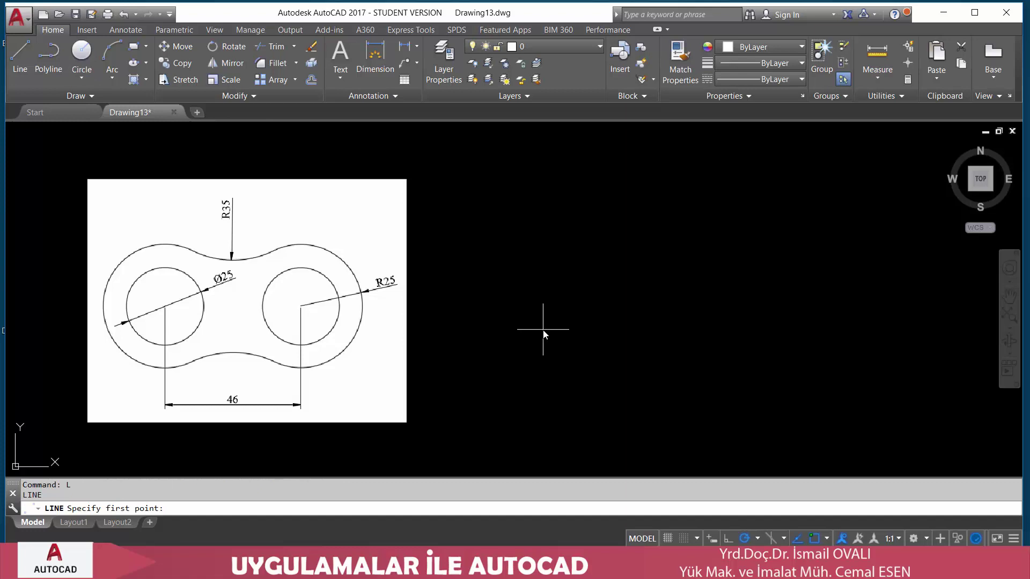
{"action": "left_click", "coordinate": [540, 309]}
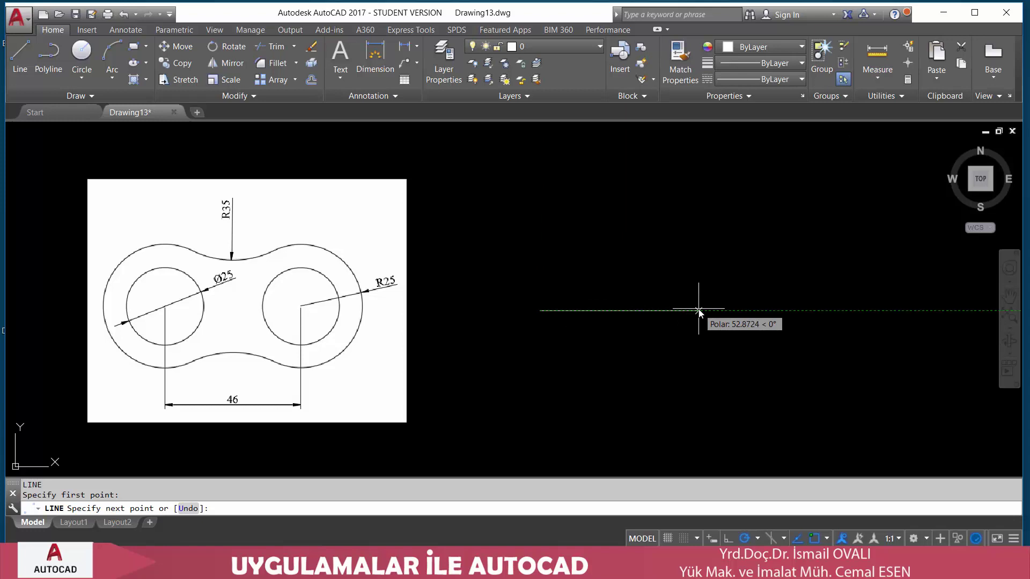
{"action": "type", "text": "46"}
{"action": "key", "text": "Return"}
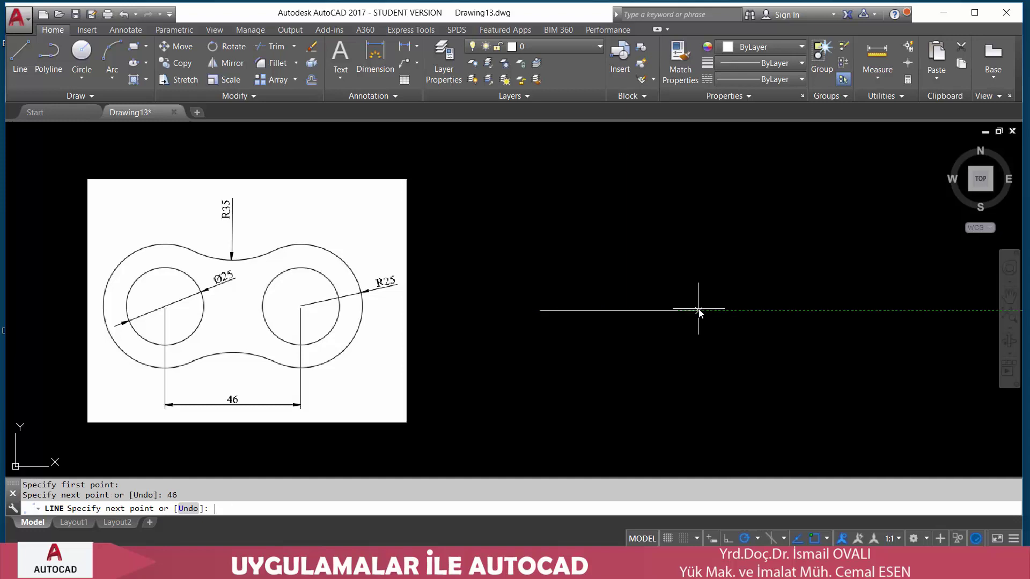
{"action": "key", "text": "Return"}
{"action": "key", "text": "Return"}
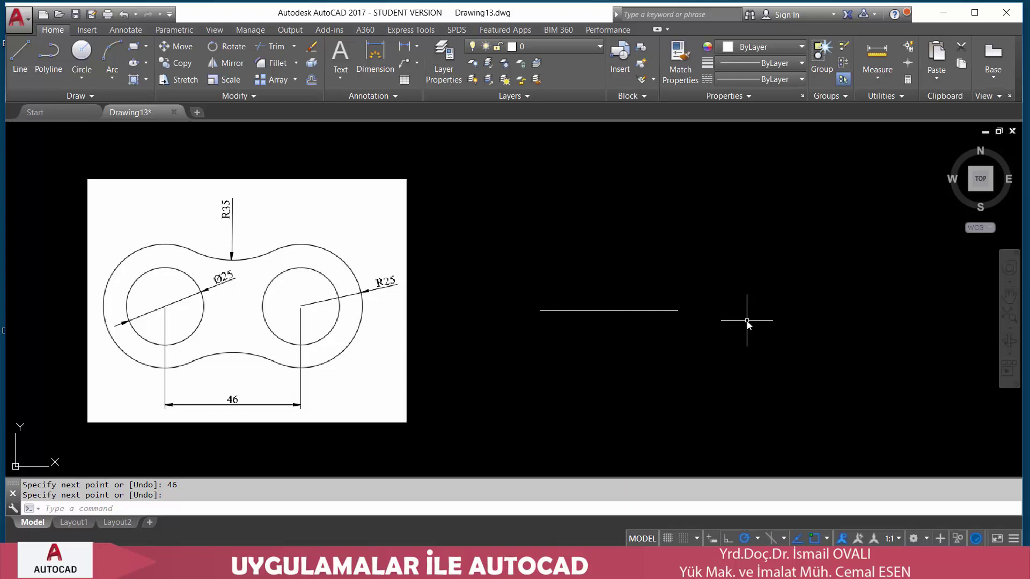
- Draw radius-25 circles centred on the left and right ends of the 46 line
{"action": "key", "text": "Return"}
{"action": "type", "text": "c"}
{"action": "key", "text": "Return"}
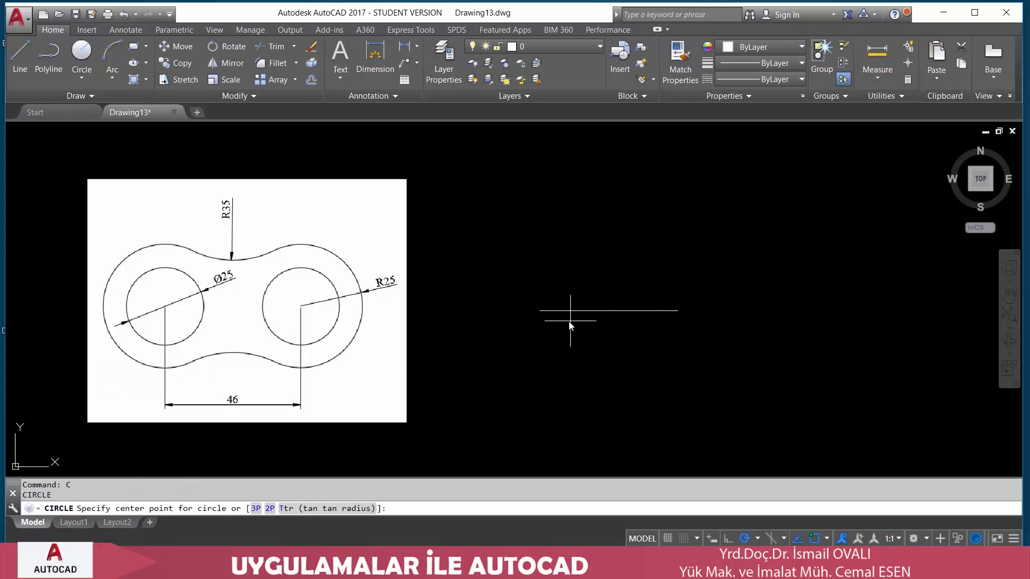
{"action": "left_click", "coordinate": [535, 316]}
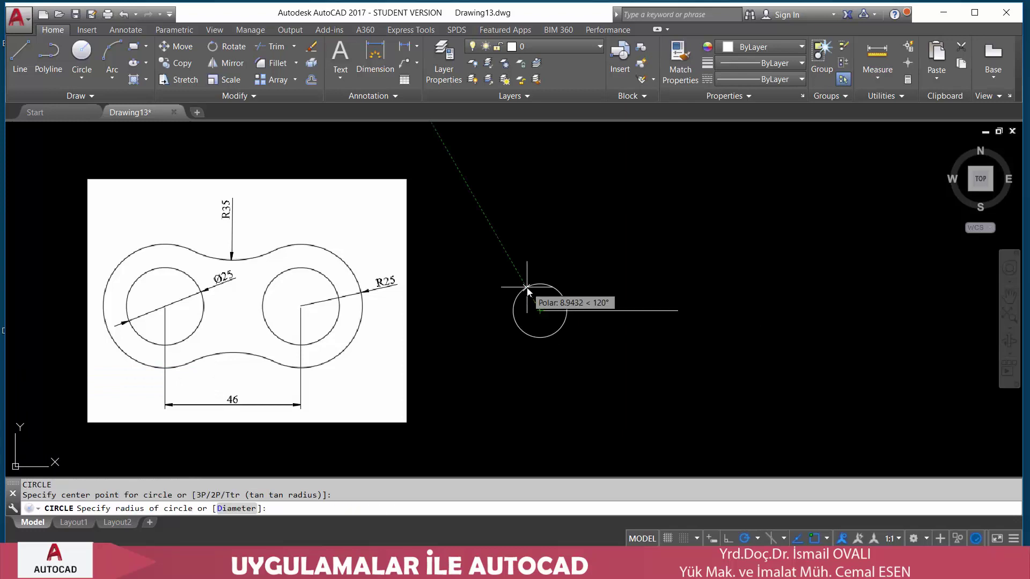
{"action": "type", "text": "25"}
{"action": "key", "text": "Return"}
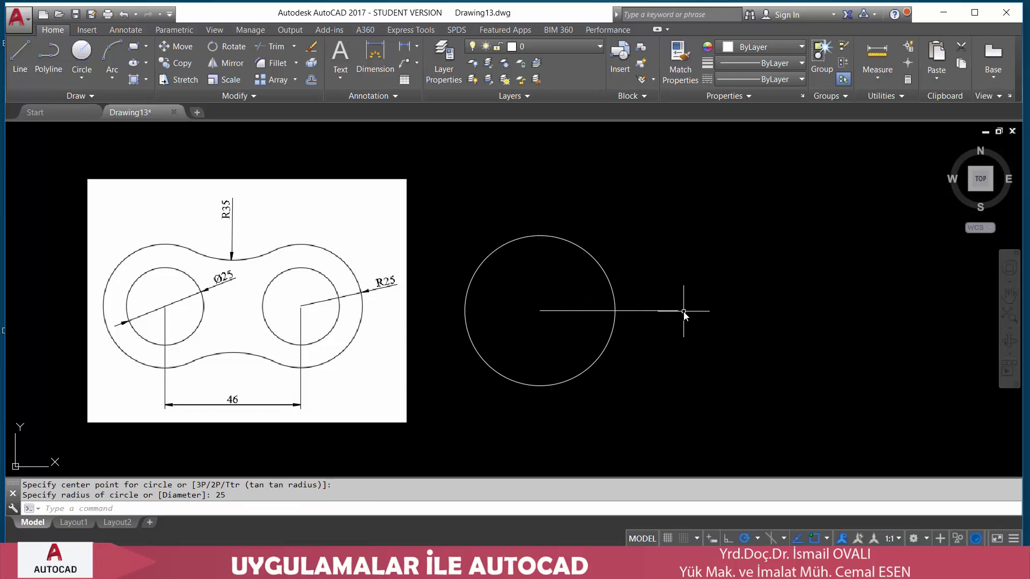
{"action": "type", "text": "c"}
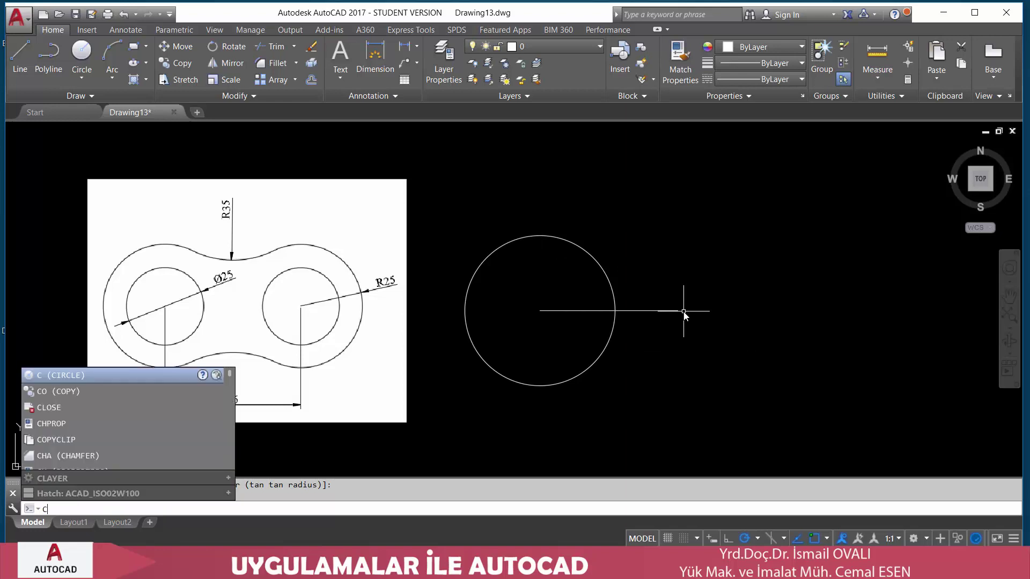
{"action": "key", "text": "Return"}
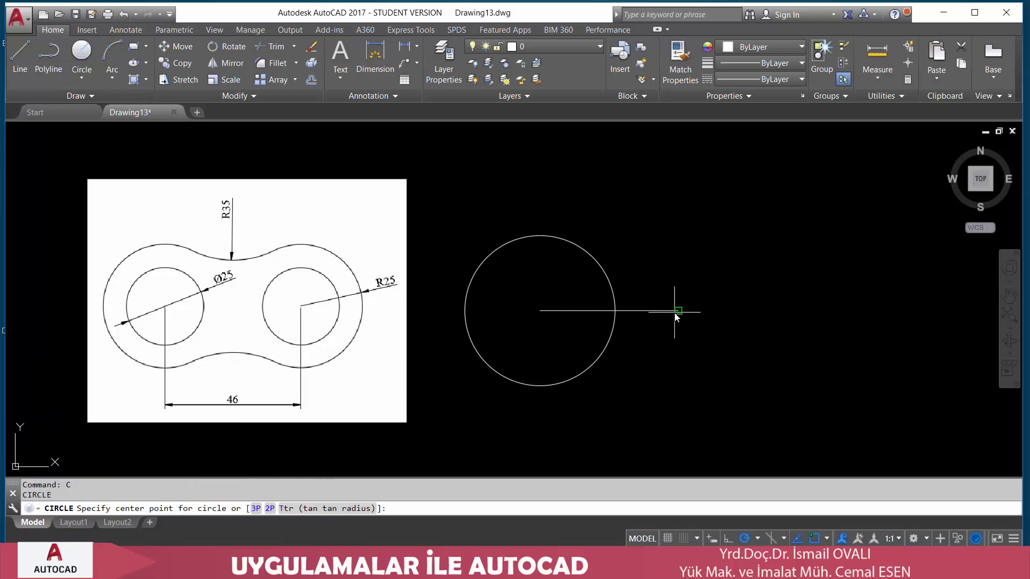
{"action": "left_click", "coordinate": [675, 317]}
{"action": "key", "text": "Return"}
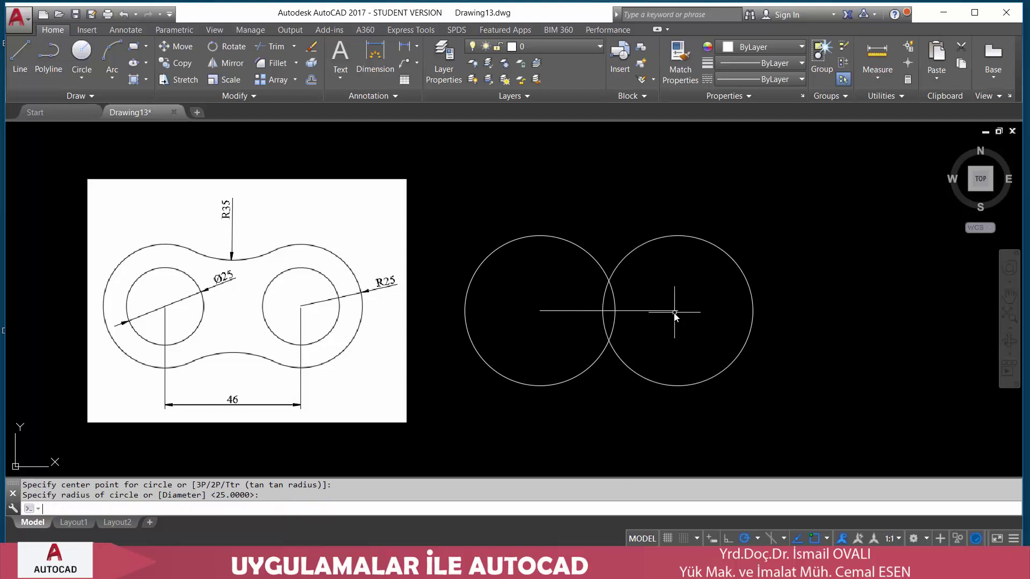
{"action": "middle_click_drag", "start_coordinate": [662, 272], "coordinate": [657, 289]}
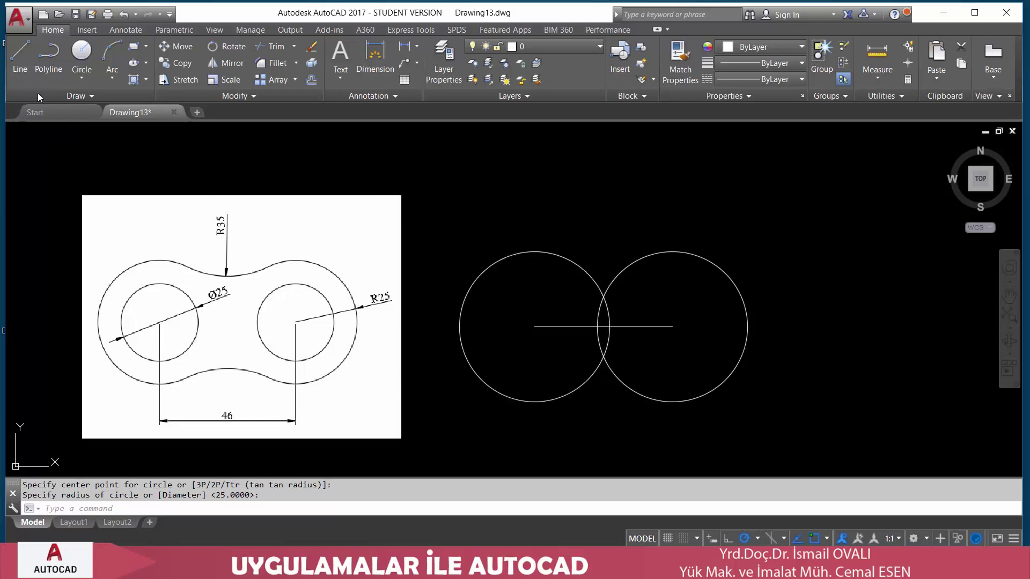
{"action": "left_click", "coordinate": [86, 82]}
- Add a radius-35 circle above, tangent to both radius-25 circles
{"action": "type", "text": "c"}
{"action": "key", "text": "Return"}
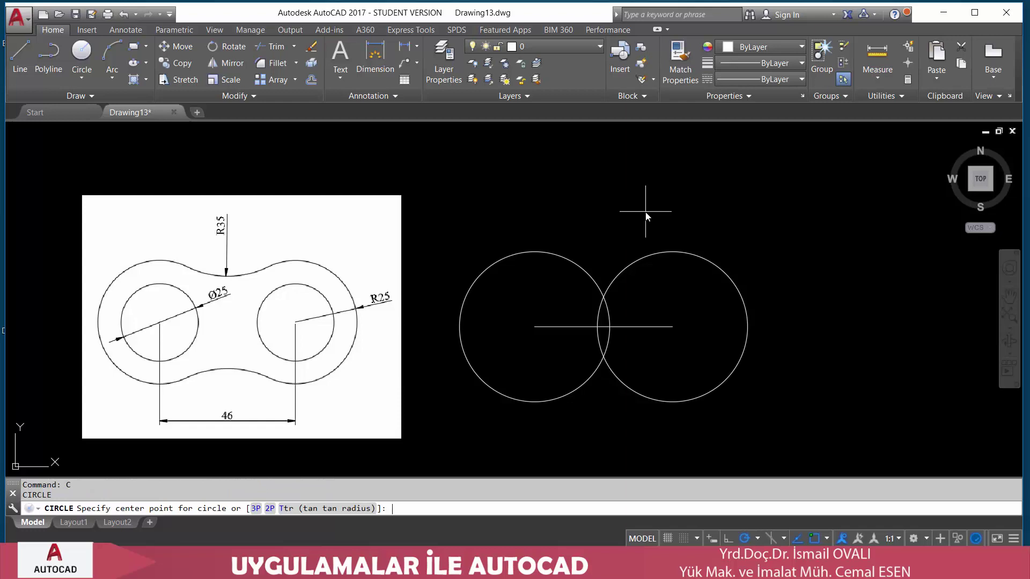
{"action": "left_click", "coordinate": [293, 510]}
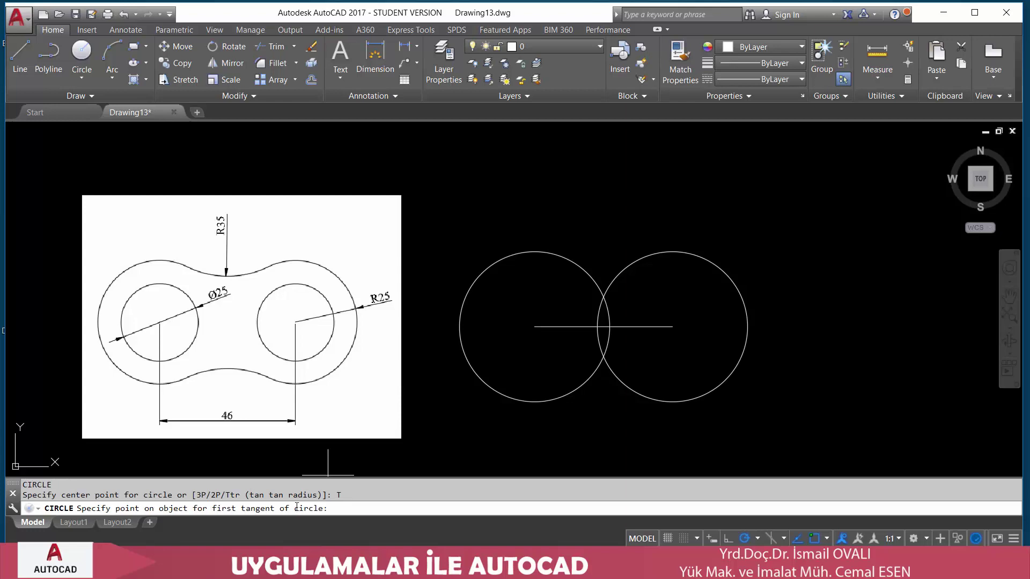
{"action": "left_click", "coordinate": [561, 253]}
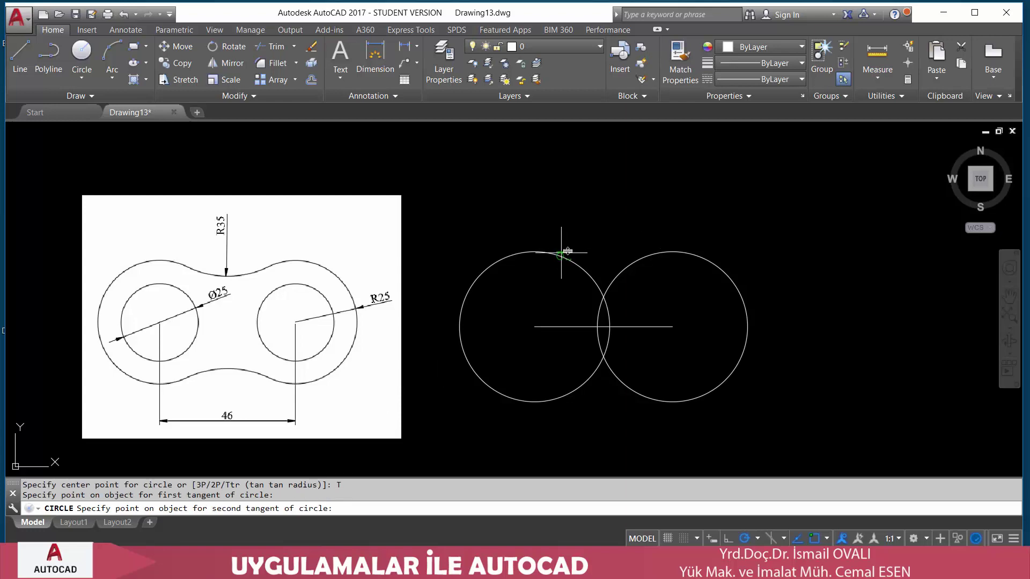
{"action": "left_click", "coordinate": [638, 257]}
{"action": "type", "text": "35"}
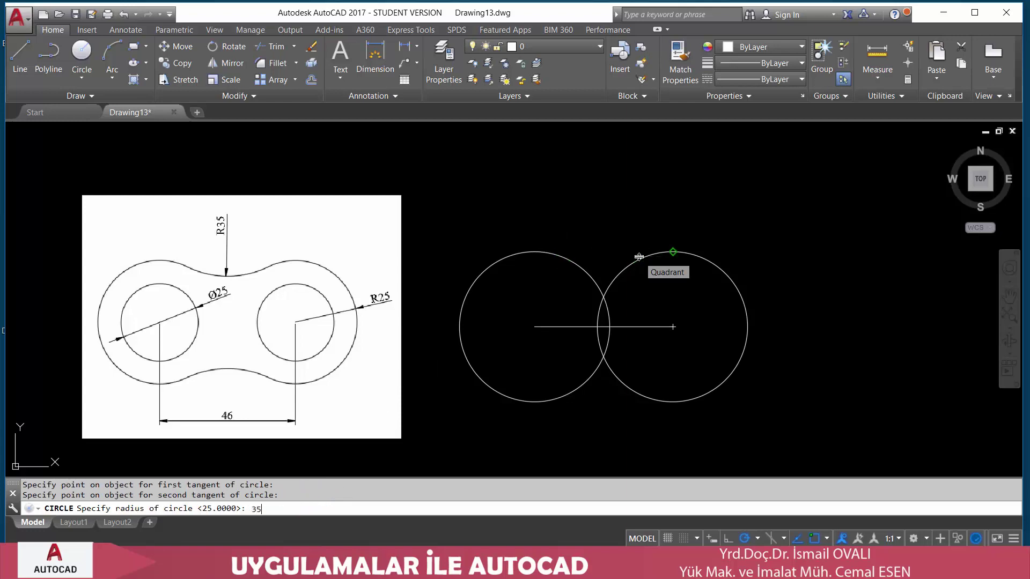
{"action": "key", "text": "Return"}
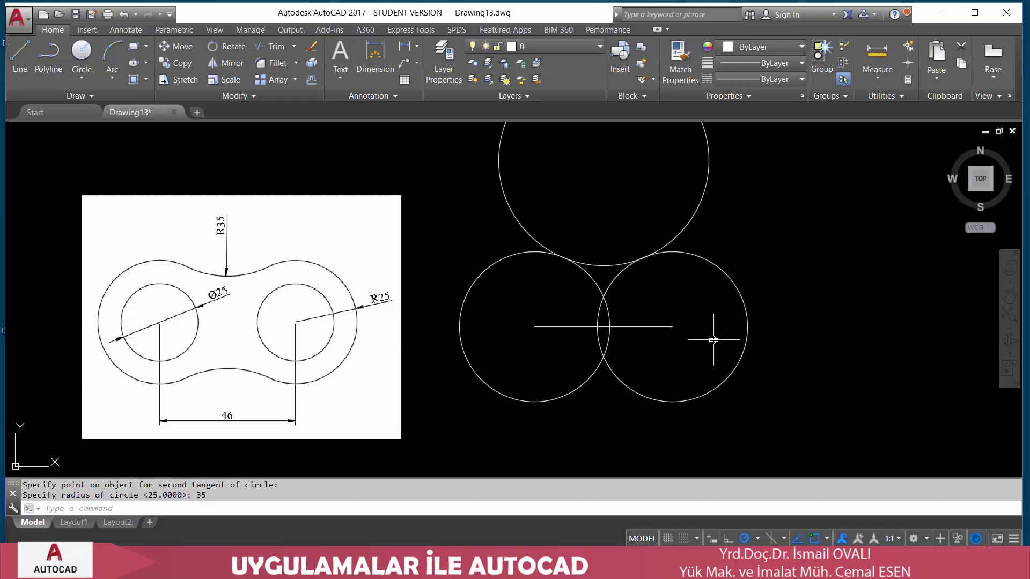
- Add a matching radius-35 tangent circle below the pair and fit all circles in view
{"action": "key", "text": "Return"}
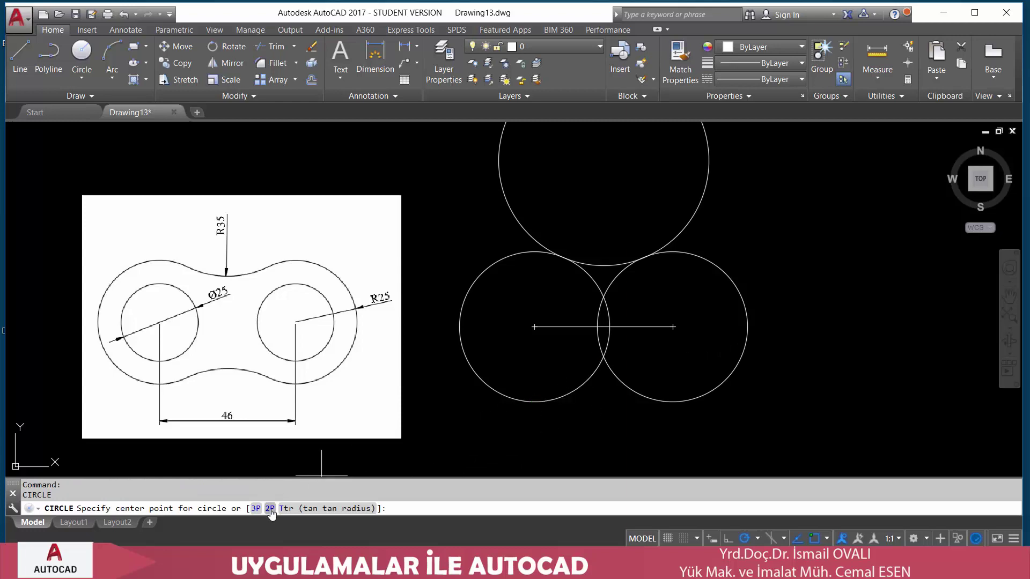
{"action": "left_click", "coordinate": [294, 512]}
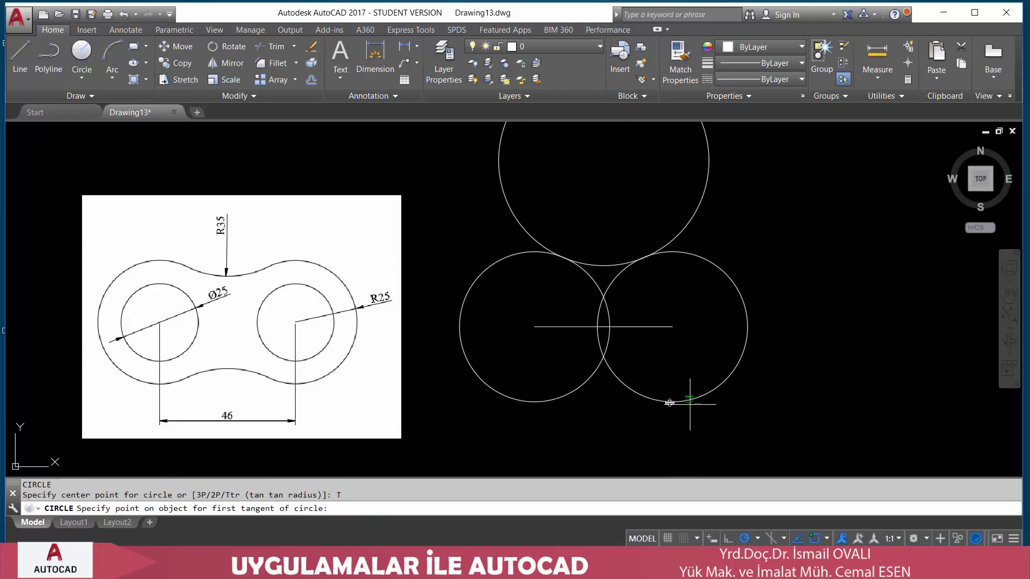
{"action": "left_click", "coordinate": [568, 395]}
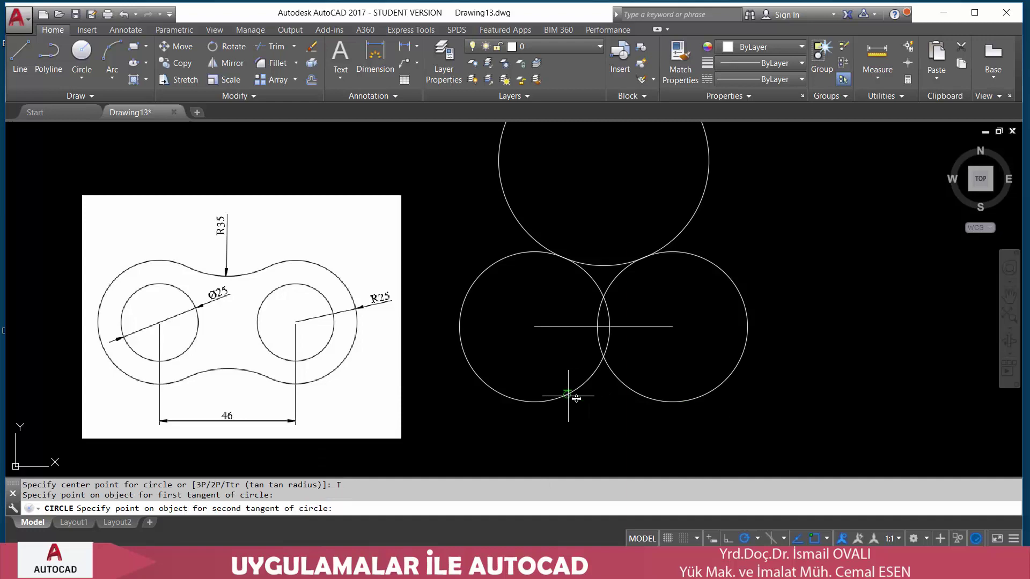
{"action": "left_click", "coordinate": [648, 406]}
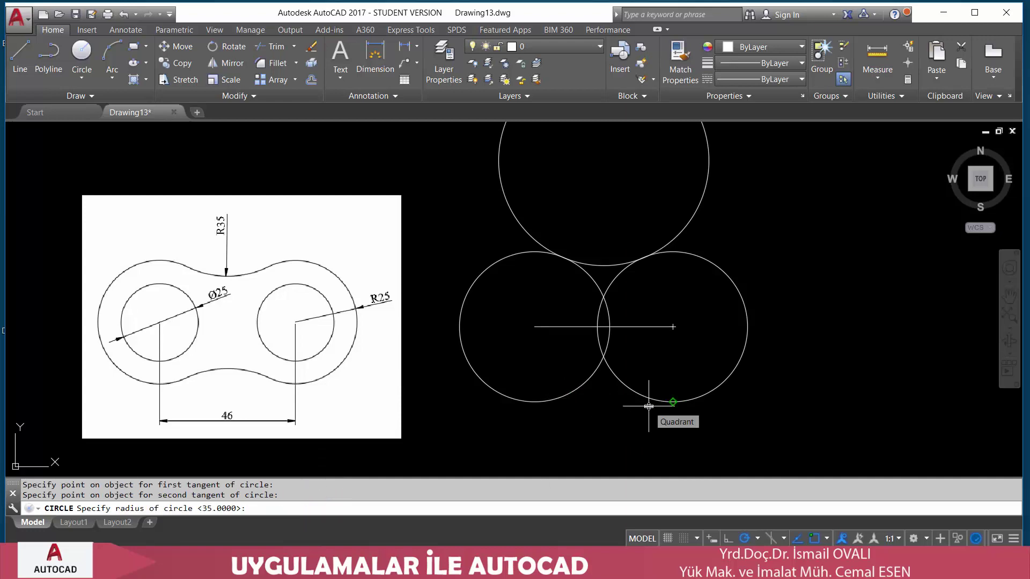
{"action": "key", "text": "Return"}
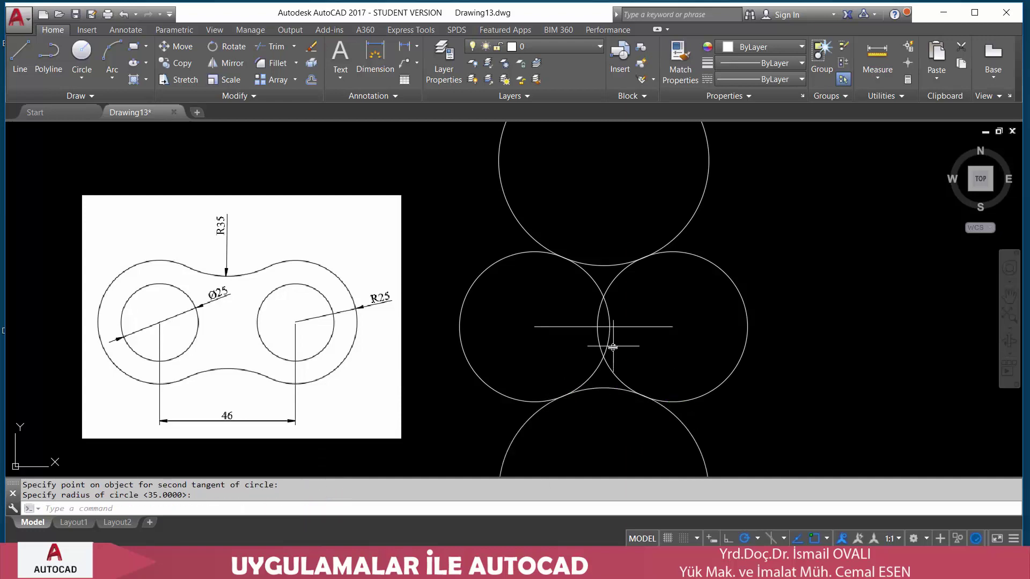
{"action": "scroll", "coordinate": [616, 345], "scroll_direction": "down", "scroll_amount": 2}
{"action": "middle_click_drag", "start_coordinate": [557, 351], "coordinate": [447, 326]}
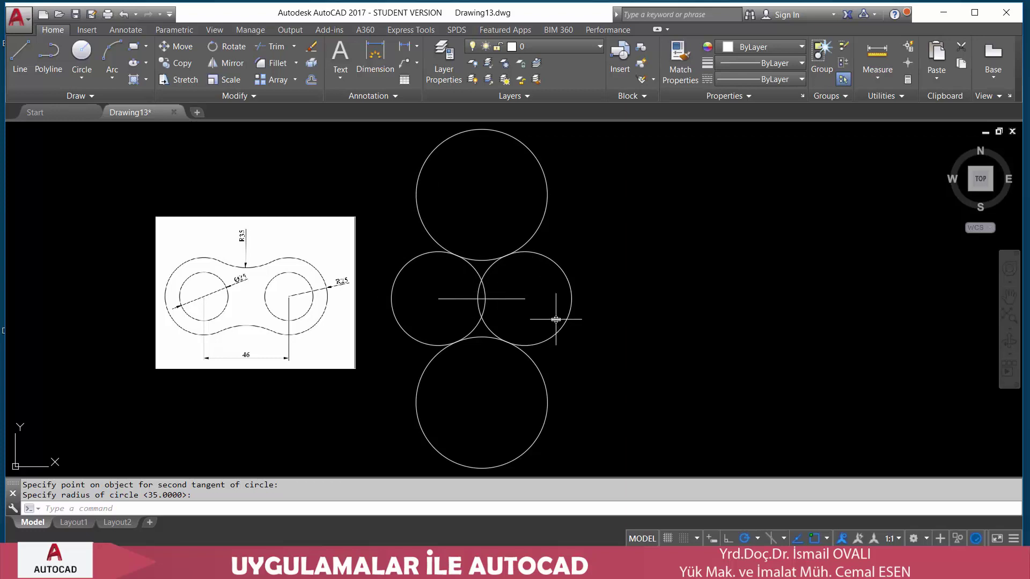
- Draw a diameter-25 hole circle at the left circle's centre
{"action": "key", "text": "Escape"}
{"action": "type", "text": "c"}
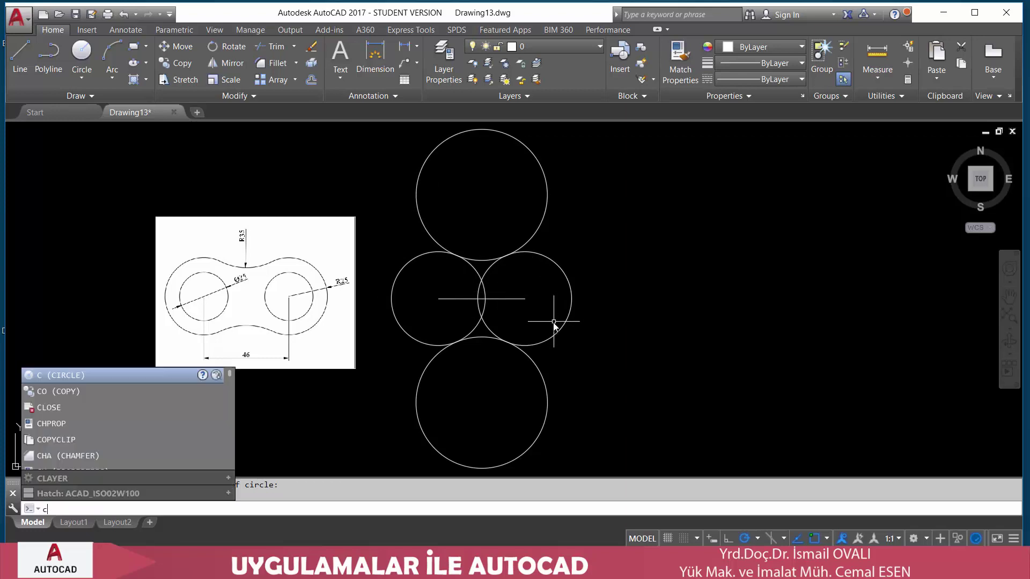
{"action": "key", "text": "Return"}
{"action": "left_click", "coordinate": [439, 299]}
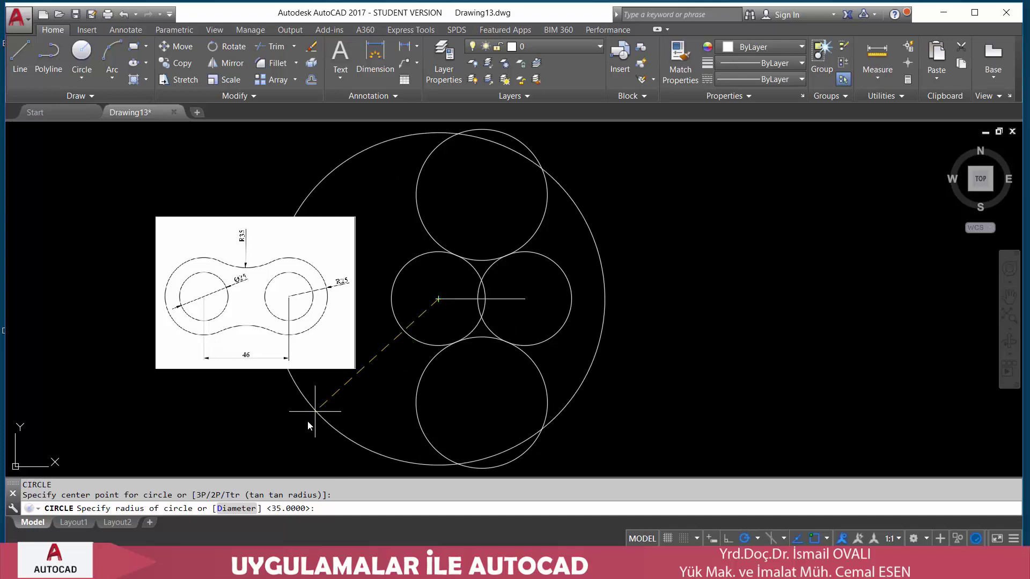
{"action": "left_click", "coordinate": [237, 509]}
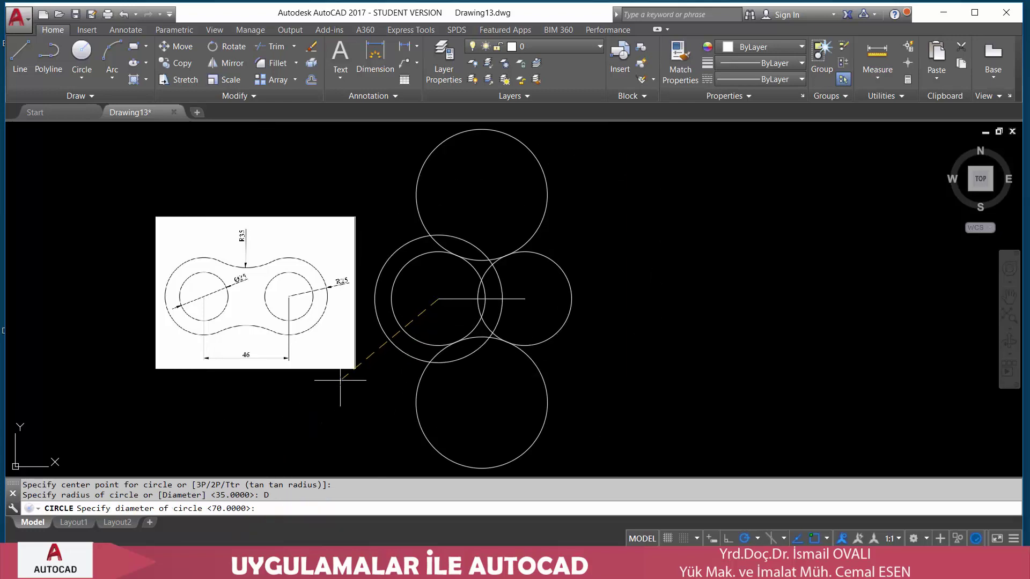
{"action": "type", "text": "25"}
{"action": "key", "text": "Return"}
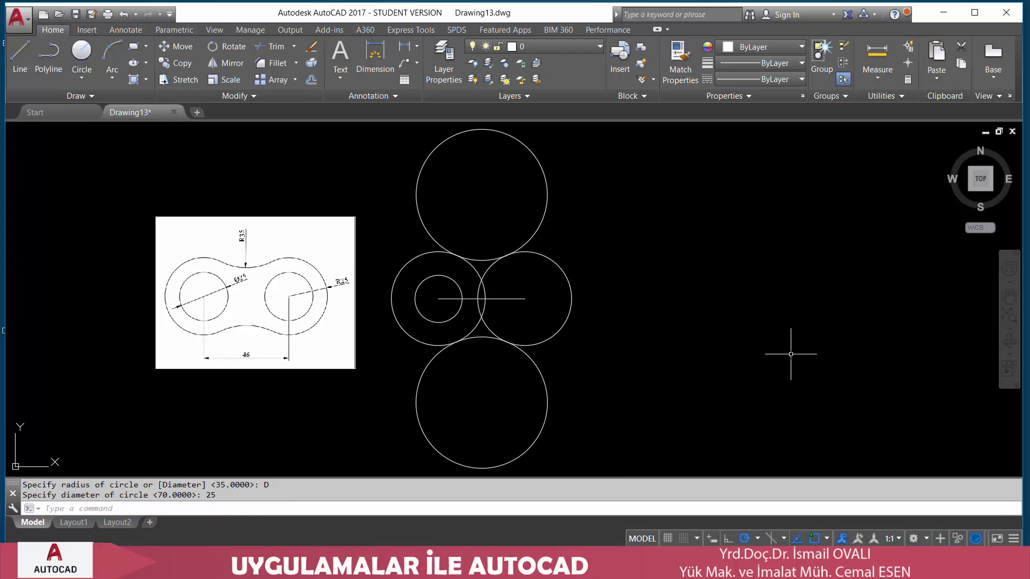
- Repeat the diameter-25 hole at the right circle's centre
{"action": "key", "text": "Return"}
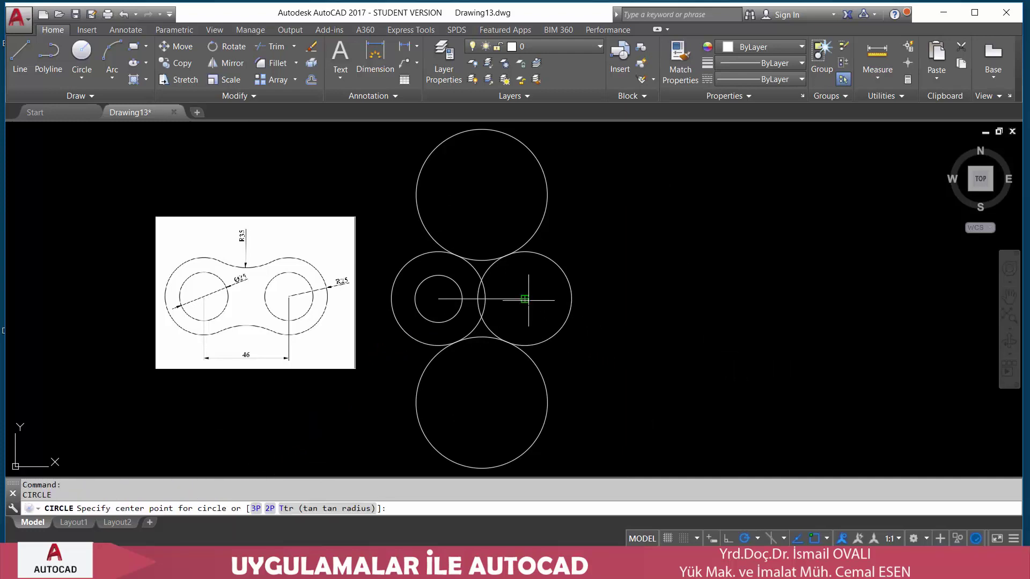
{"action": "left_click", "coordinate": [528, 300]}
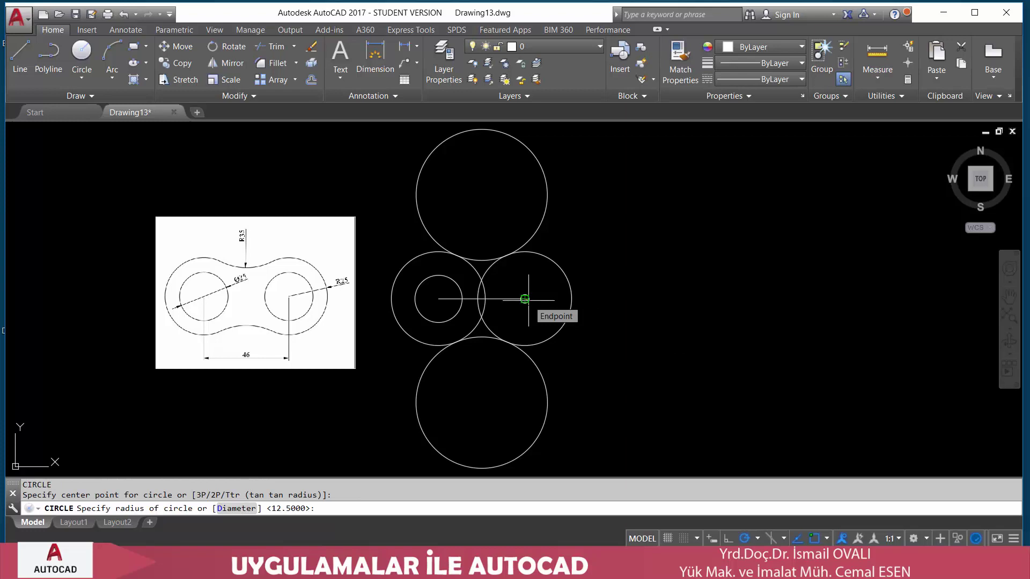
{"action": "key", "text": "Return"}
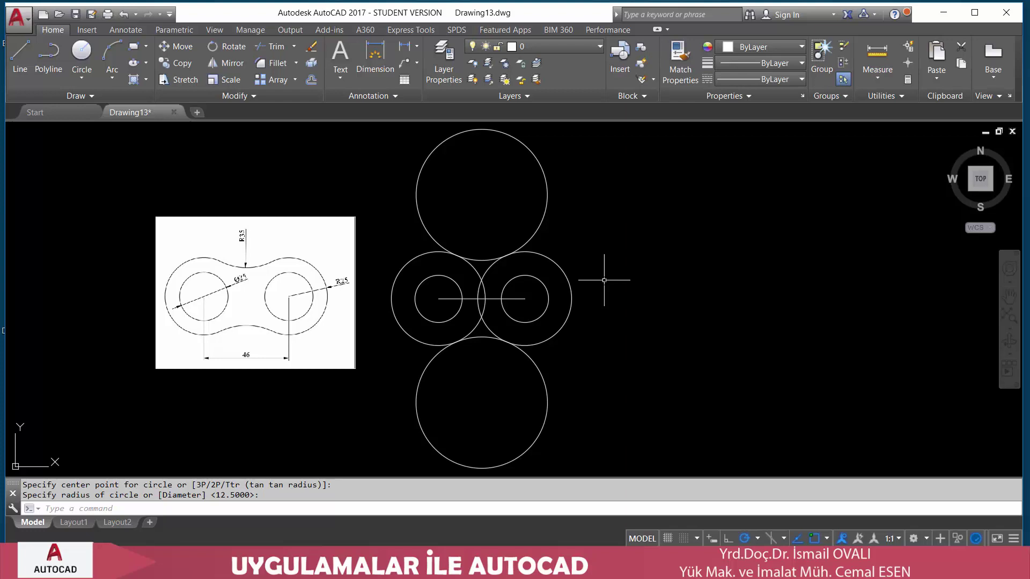
{"action": "type", "text": "tr"}
{"action": "key", "text": "Return"}
{"action": "key", "text": "Return"}
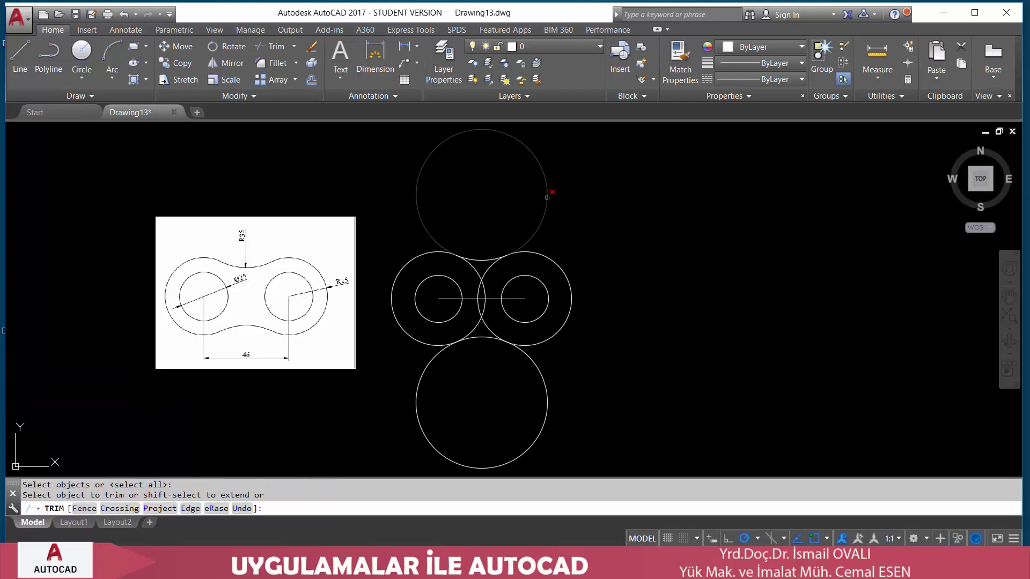
- Trim the excess circle arcs to leave the chain-link outline with R35 waists
{"action": "left_click", "coordinate": [548, 197]}
{"action": "left_click", "coordinate": [547, 381]}
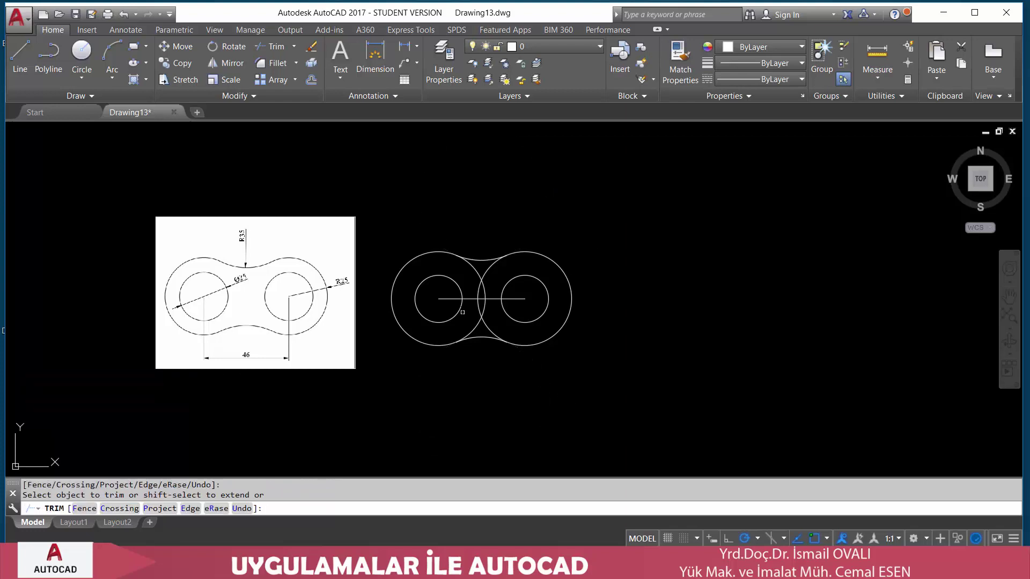
{"action": "left_click", "coordinate": [466, 299]}
{"action": "mouse_move", "coordinate": [496, 331]}
{"action": "left_mouse_down"}
{"action": "mouse_move", "coordinate": [473, 296]}
{"action": "mouse_move", "coordinate": [467, 322]}
{"action": "left_mouse_up"}
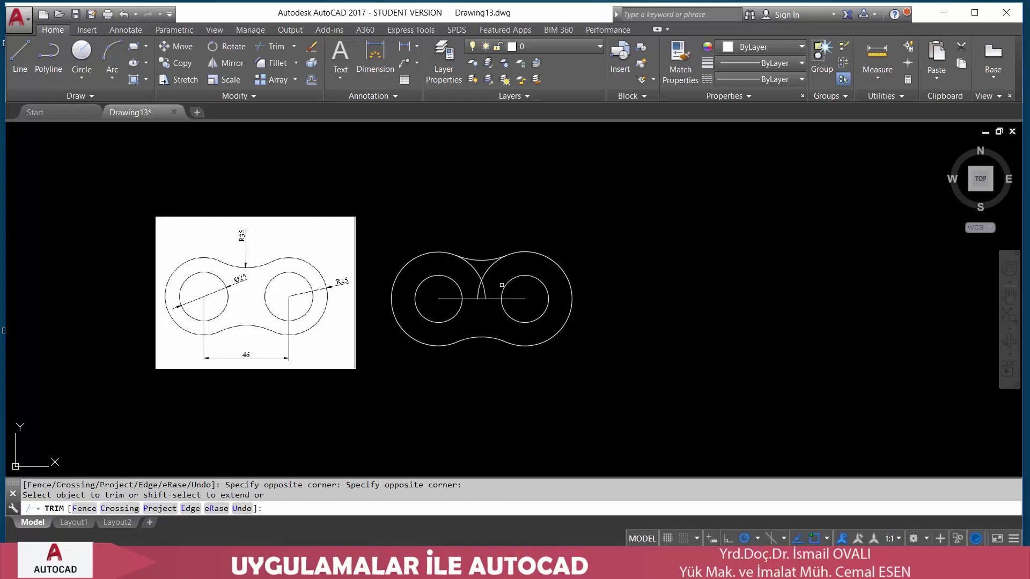
{"action": "left_click_drag", "start_coordinate": [502, 286], "coordinate": [463, 266]}
{"action": "left_click", "coordinate": [555, 299]}
{"action": "key", "text": "Escape"}
{"action": "key", "text": "Escape"}
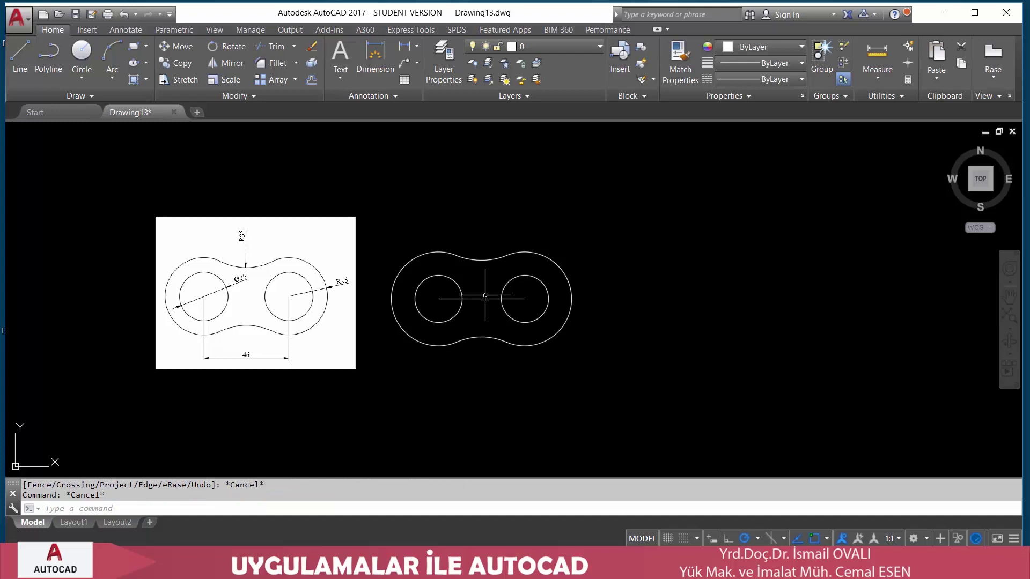
- Delete the horizontal centre line and pan the finished outline beside the reference
{"action": "left_click", "coordinate": [482, 299]}
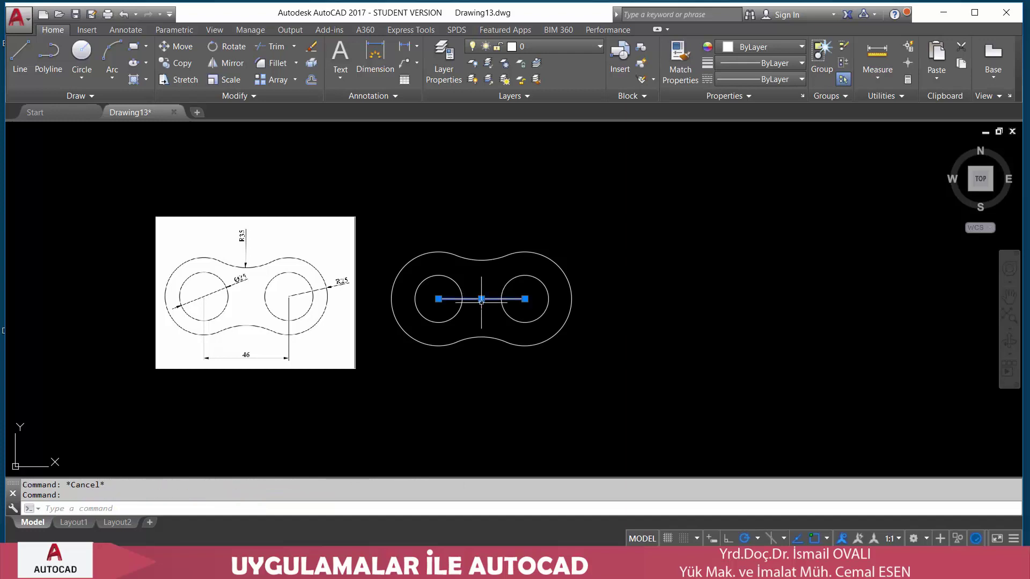
{"action": "key", "text": "Delete"}
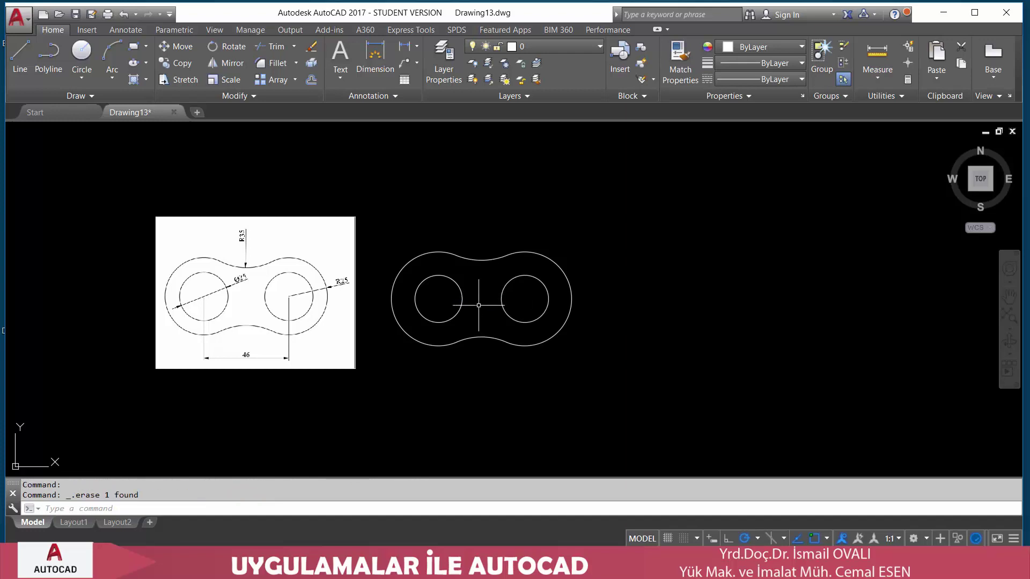
{"action": "scroll", "coordinate": [427, 315], "scroll_direction": "up", "scroll_amount": 2}
{"action": "middle_click_drag", "start_coordinate": [407, 315], "coordinate": [519, 315]}
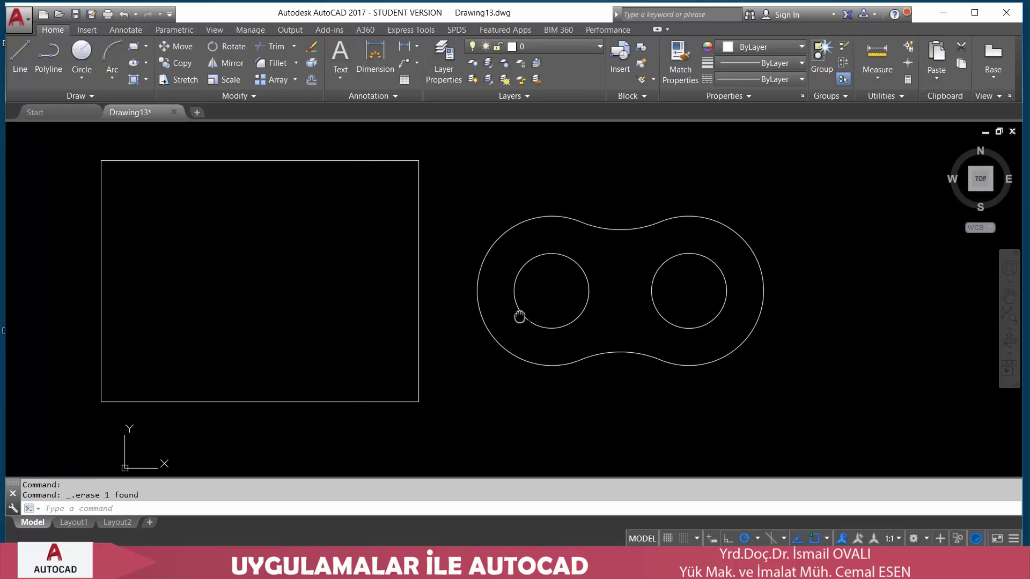
{"action": "scroll", "coordinate": [626, 301], "scroll_direction": "up", "scroll_amount": 1}
{"action": "scroll", "coordinate": [677, 271], "scroll_direction": "down", "scroll_amount": 1}
{"action": "scroll", "coordinate": [678, 271], "scroll_direction": "down", "scroll_amount": 2}
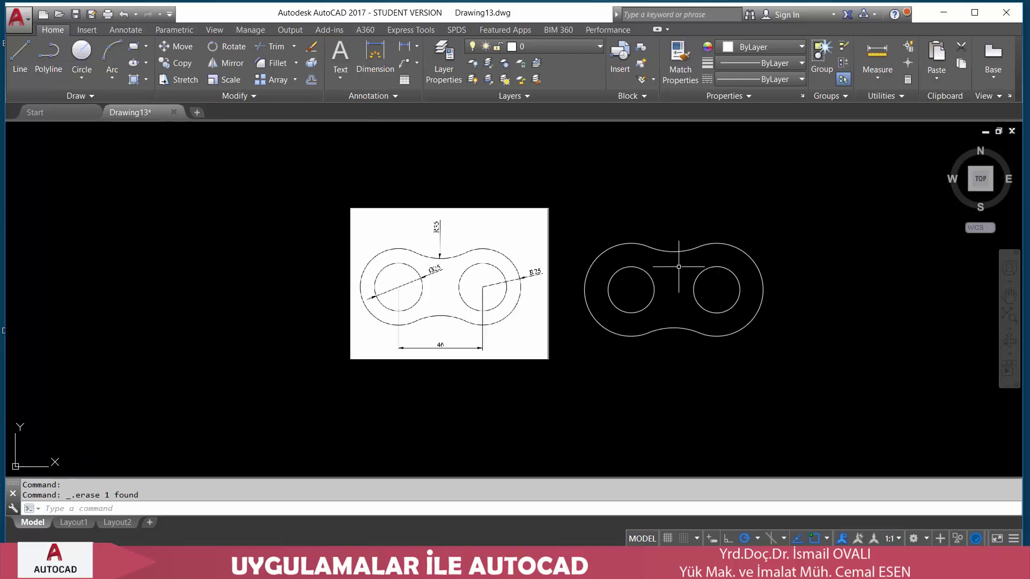